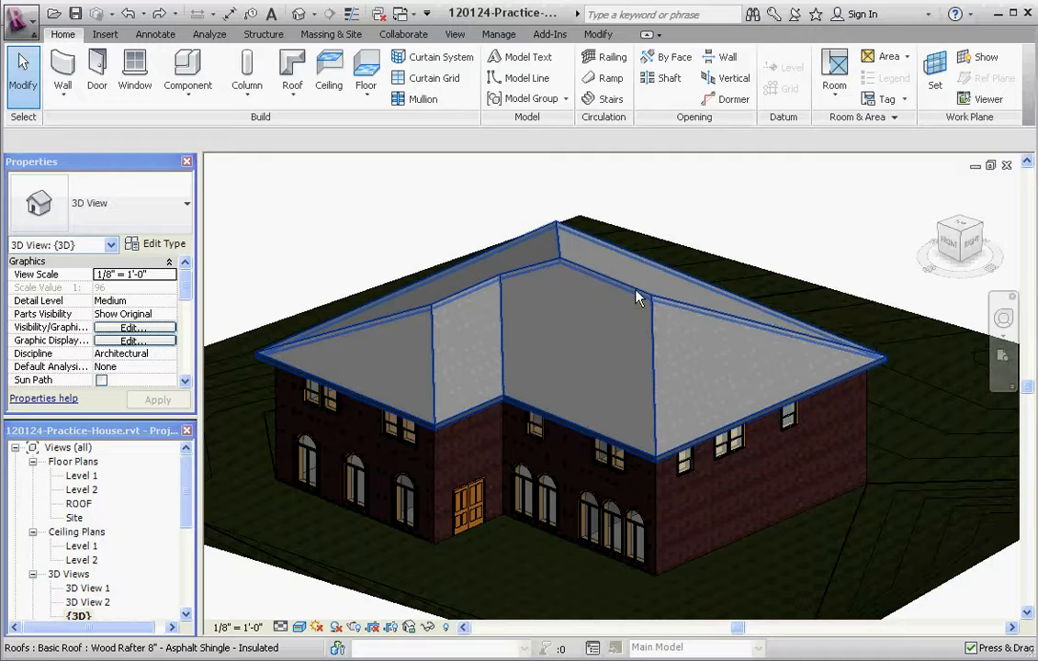
# Delete the house's existing roof and open the Level 1 floor plan
pyautogui.click(640, 294)
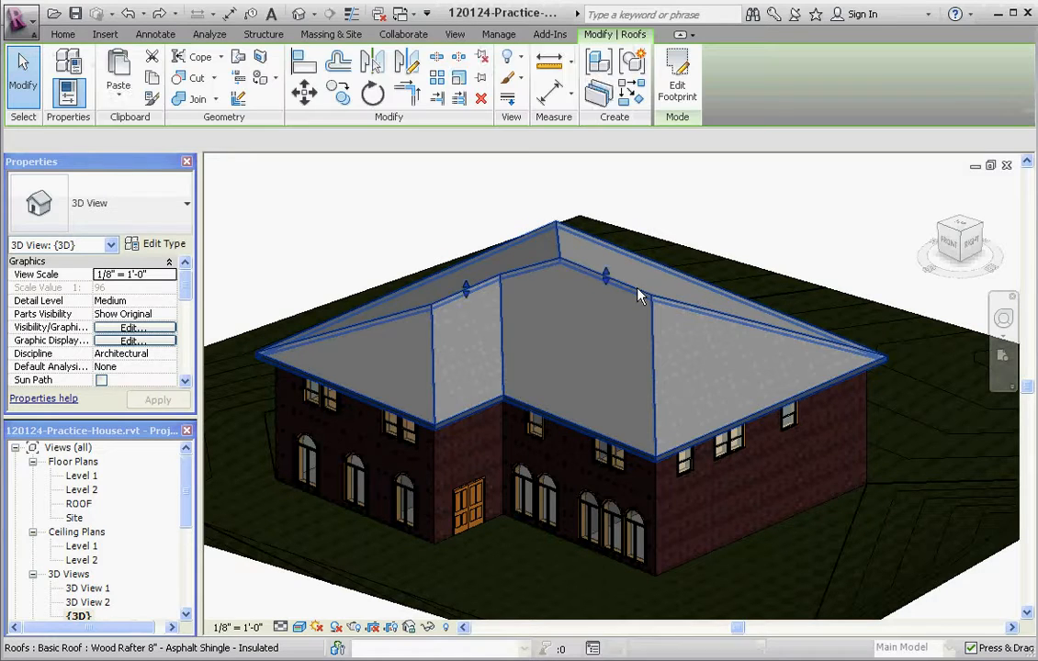
pyautogui.press('Delete')
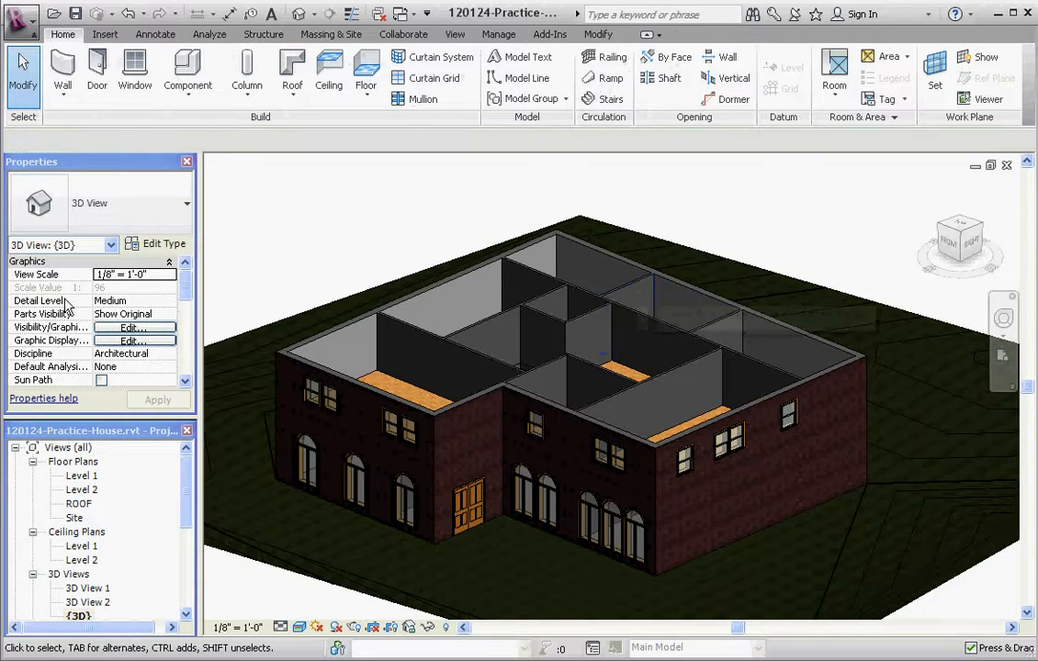
pyautogui.doubleClick(83, 477)
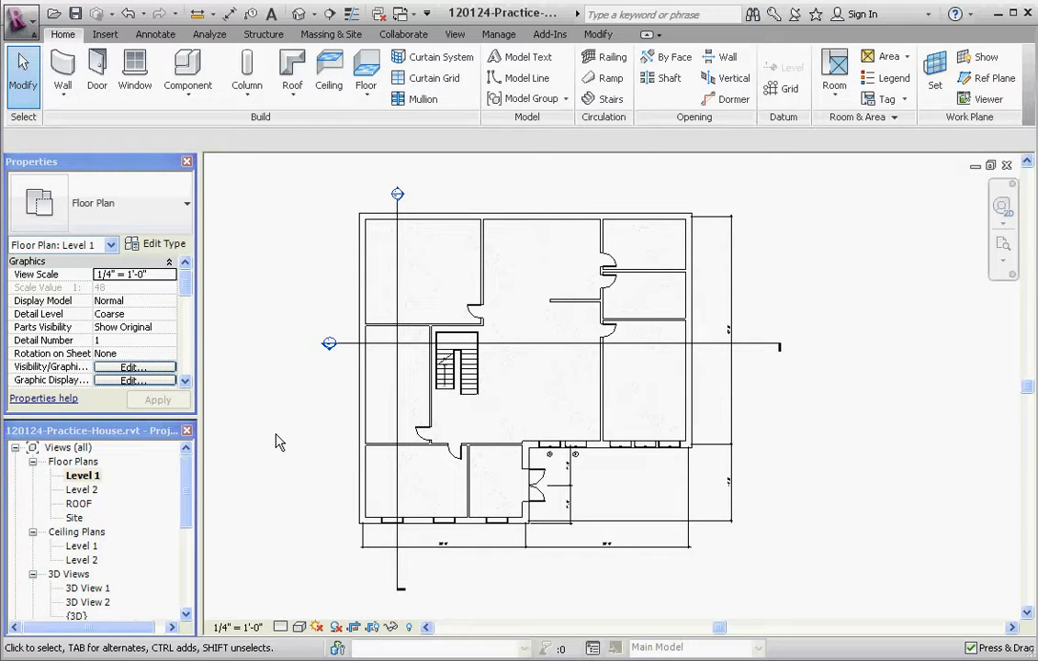
# Start a roof by footprint and assign it to the ROOF level
pyautogui.click(290, 64)
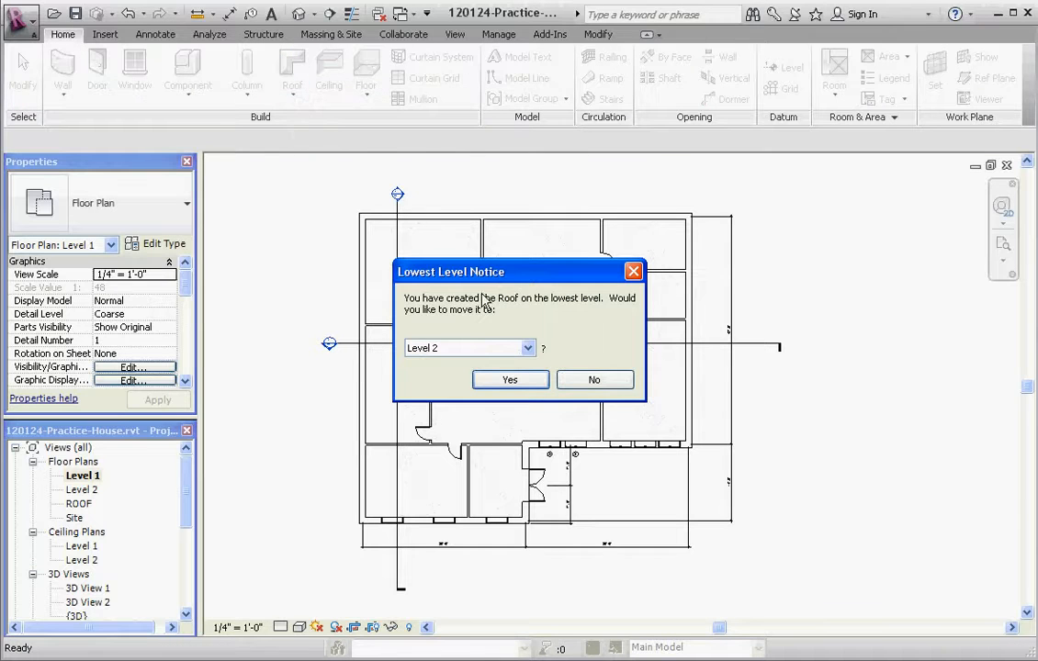
pyautogui.click(530, 349)
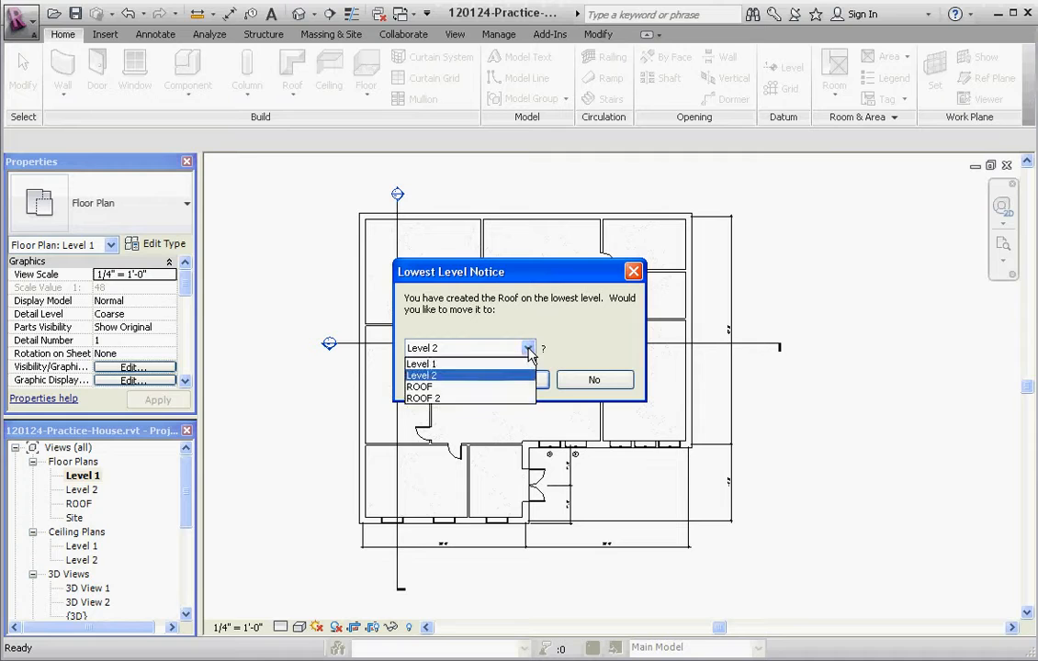
pyautogui.click(485, 387)
pyautogui.click(496, 387)
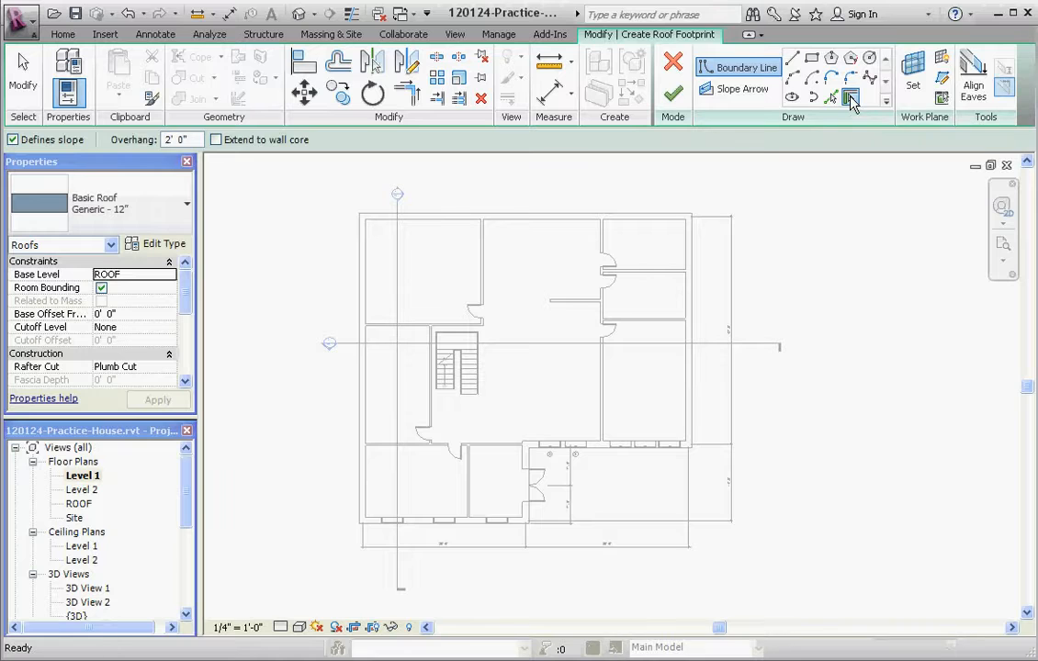
# Draw slope-defining boundary lines at a 2' 0" offset outside the plan's upper wall, right wall and the recessed wall beside the entry
pyautogui.click(793, 62)
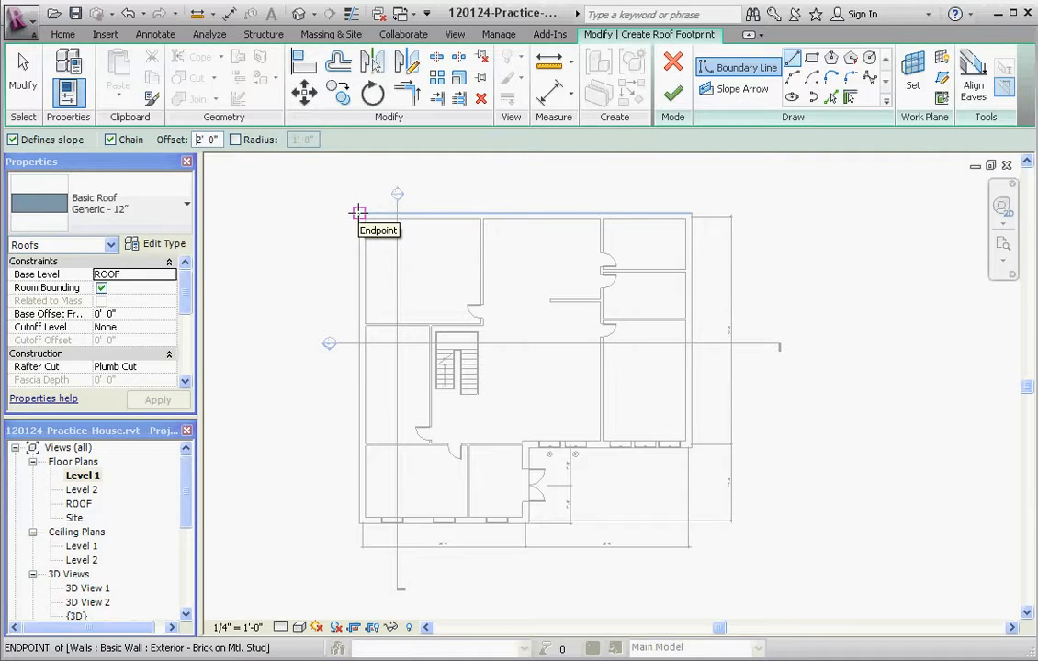
pyautogui.click(358, 213)
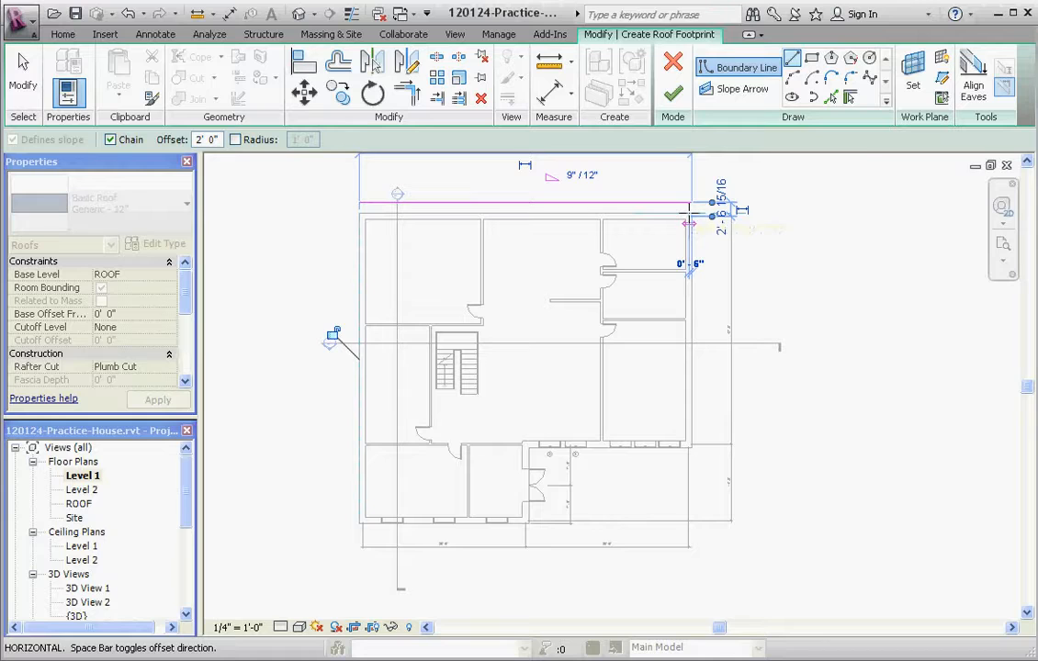
pyautogui.click(692, 212)
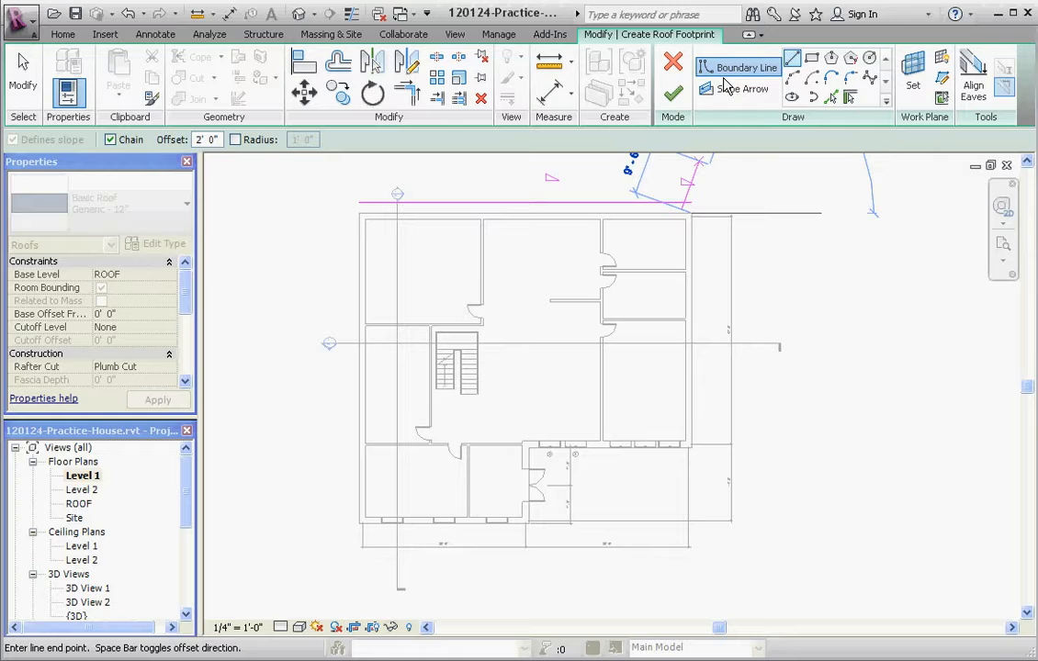
pyautogui.click(691, 447)
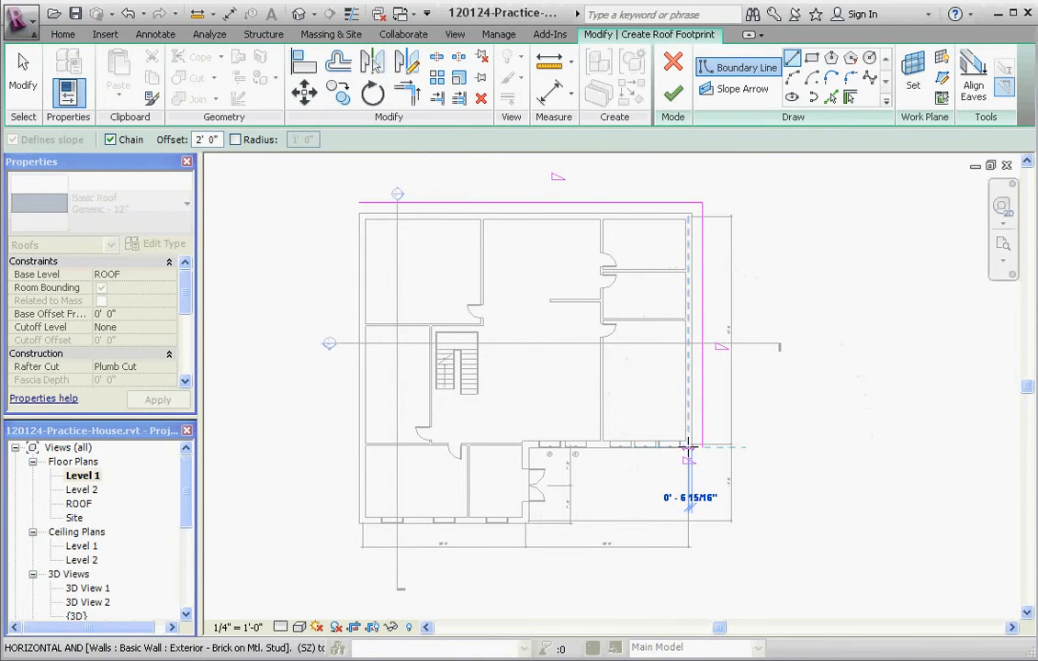
pyautogui.scroll(1, 528, 447)
pyautogui.click(528, 448)
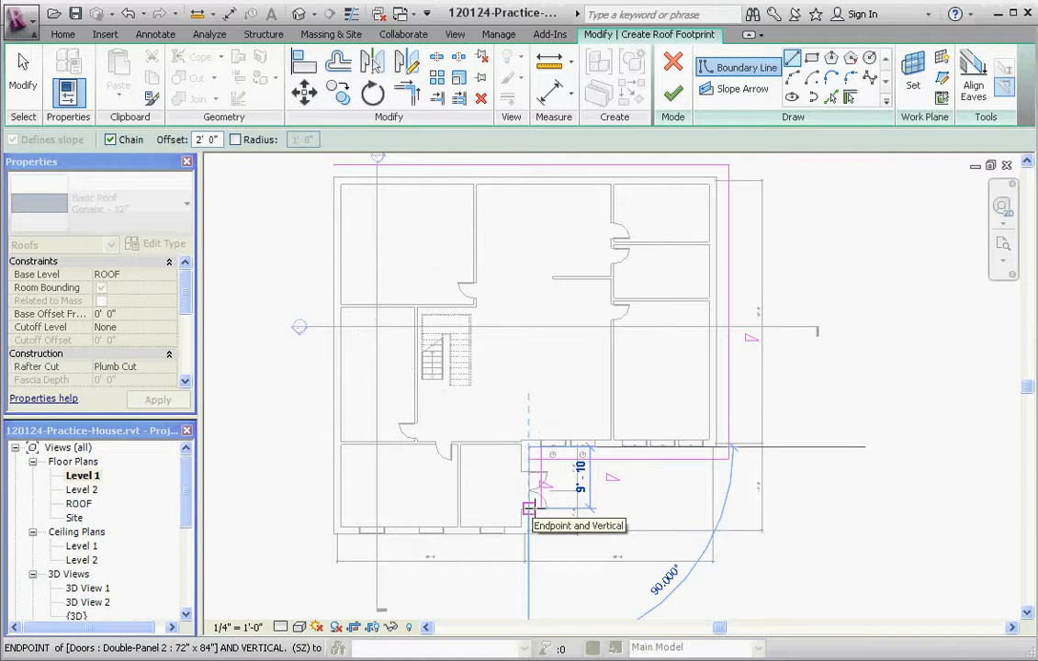
pyautogui.press('Escape')
pyautogui.press('Escape')
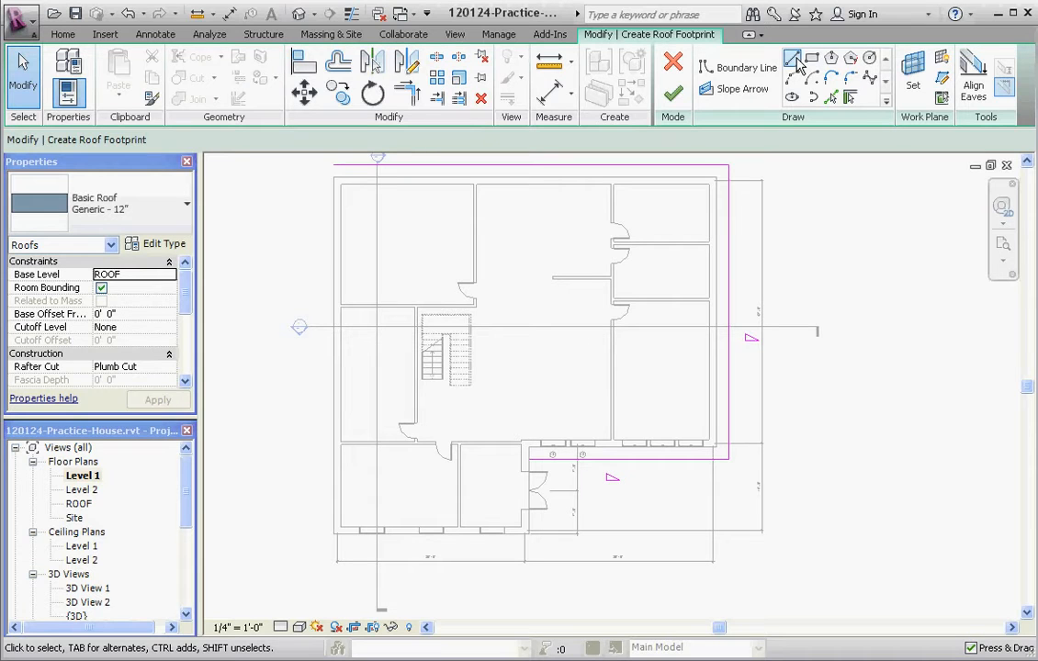
# Draw boundary lines with a 0' 0" offset along the outer faces of the entry wall, the plan's lower wall and its left wall
pyautogui.click(790, 65)
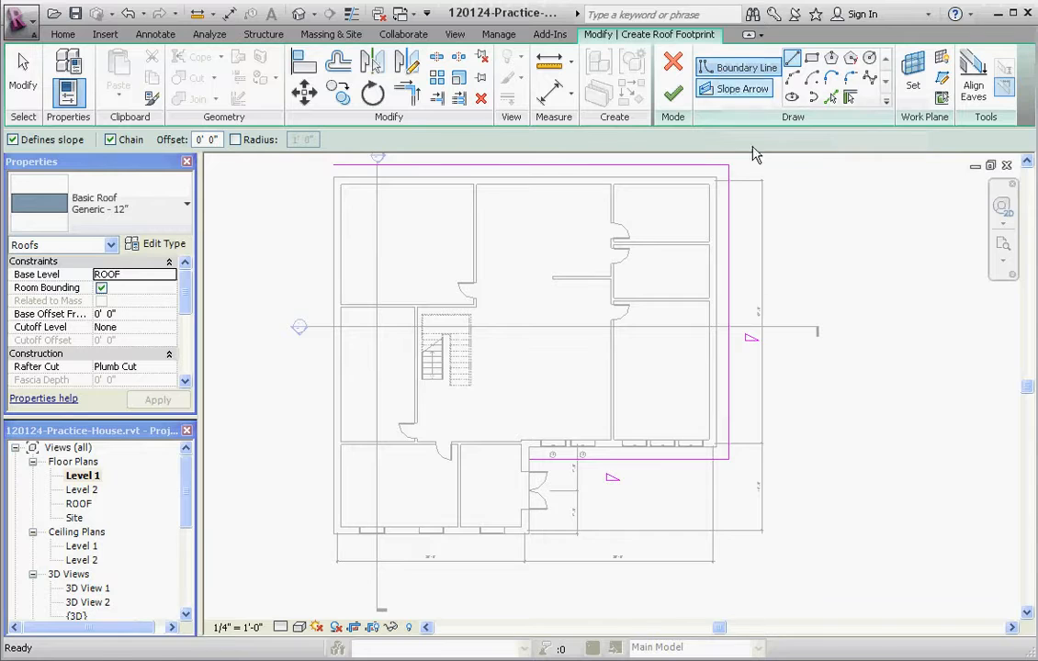
pyautogui.click(525, 444)
pyautogui.click(529, 532)
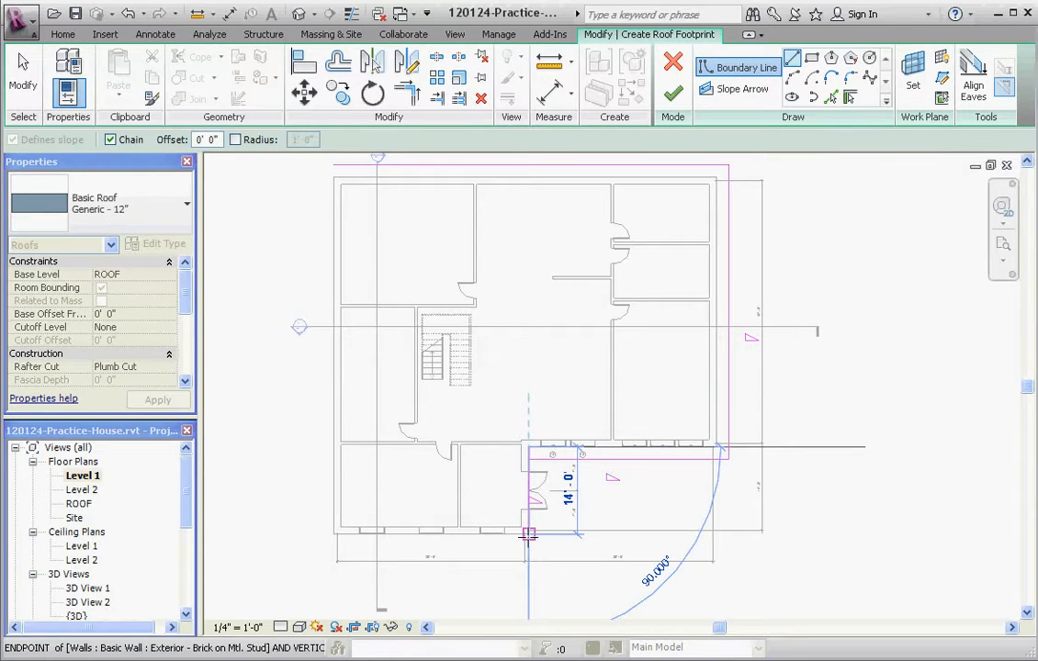
pyautogui.click(332, 533)
pyautogui.click(334, 177)
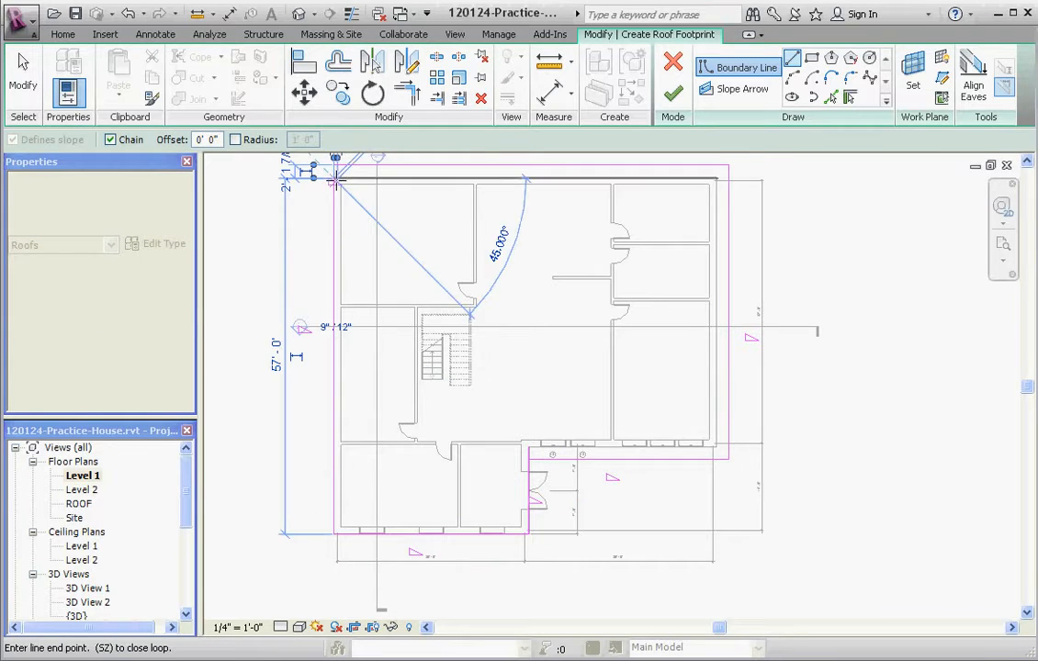
pyautogui.press('Escape')
pyautogui.press('Escape')
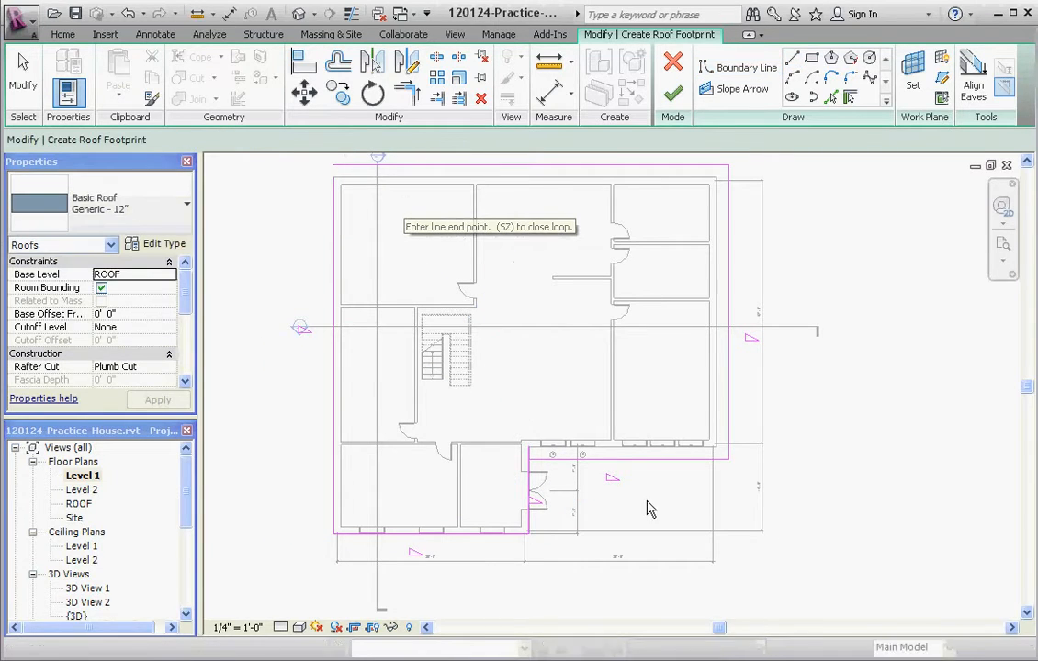
# Trim the upper and left boundary lines into a corner at the plan's upper-left
pyautogui.scroll(3, 529, 468)
pyautogui.scroll(2, 529, 468)
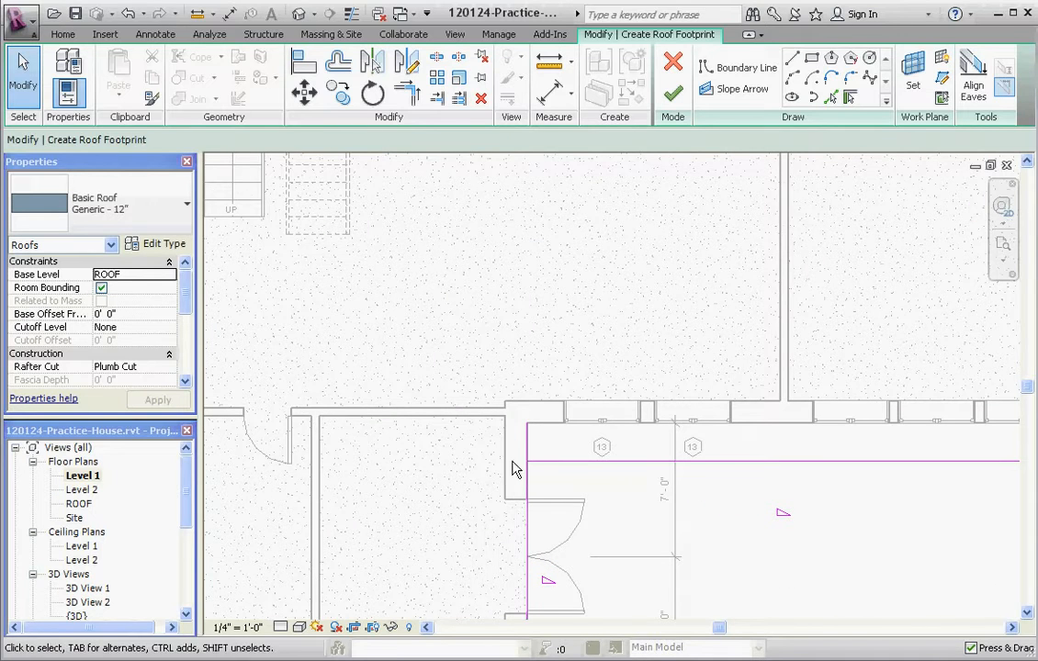
pyautogui.scroll(-5, 528, 520)
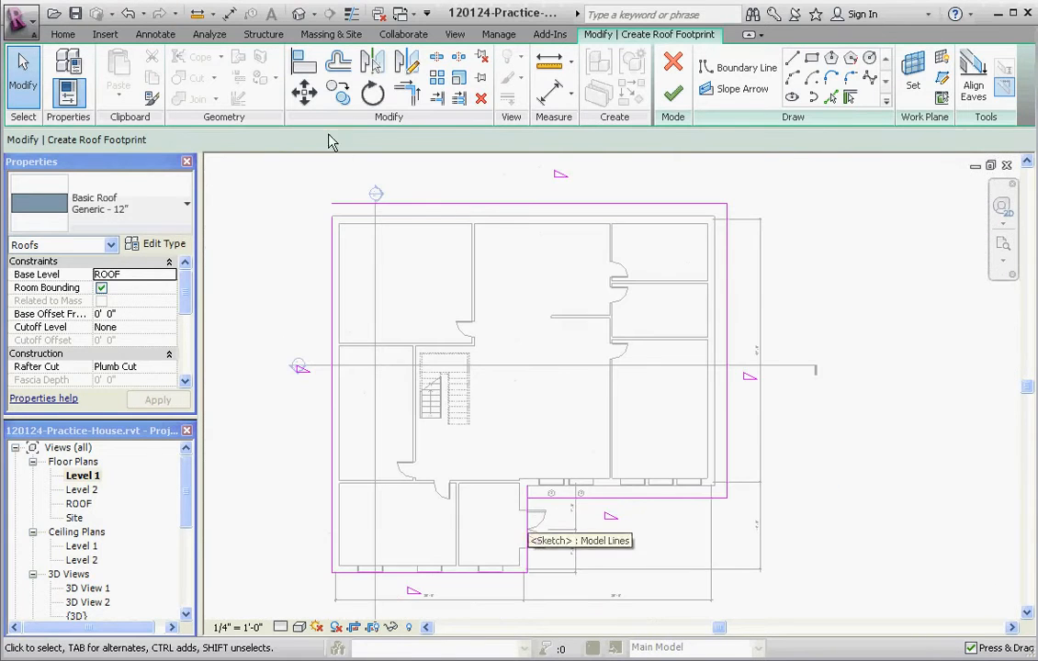
pyautogui.click(408, 95)
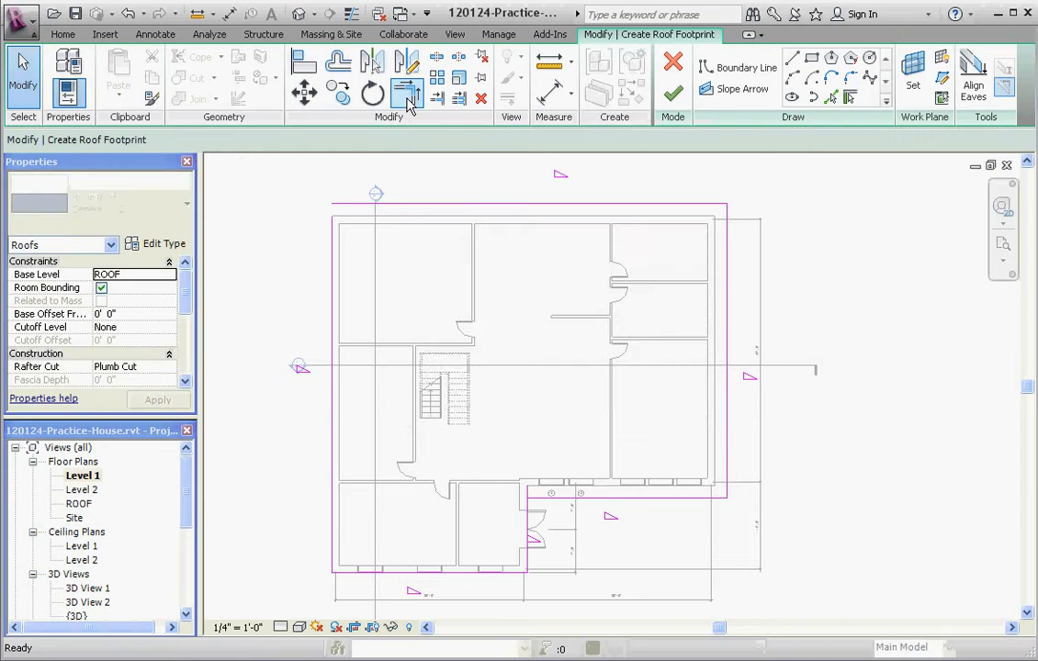
pyautogui.click(393, 204)
pyautogui.click(332, 249)
# Trim the boundary line along the entry wall to the horizontal boundary line at the inside corner near the double doors
pyautogui.scroll(-2, 496, 527)
pyautogui.scroll(5, 503, 530)
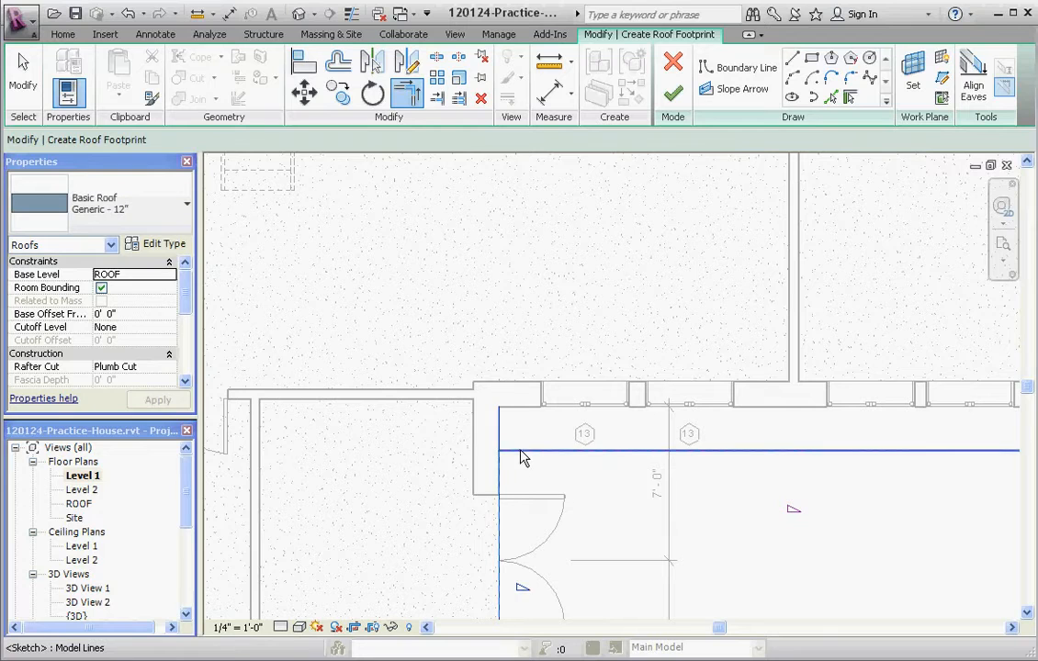
pyautogui.click(517, 462)
pyautogui.scroll(-3, 505, 479)
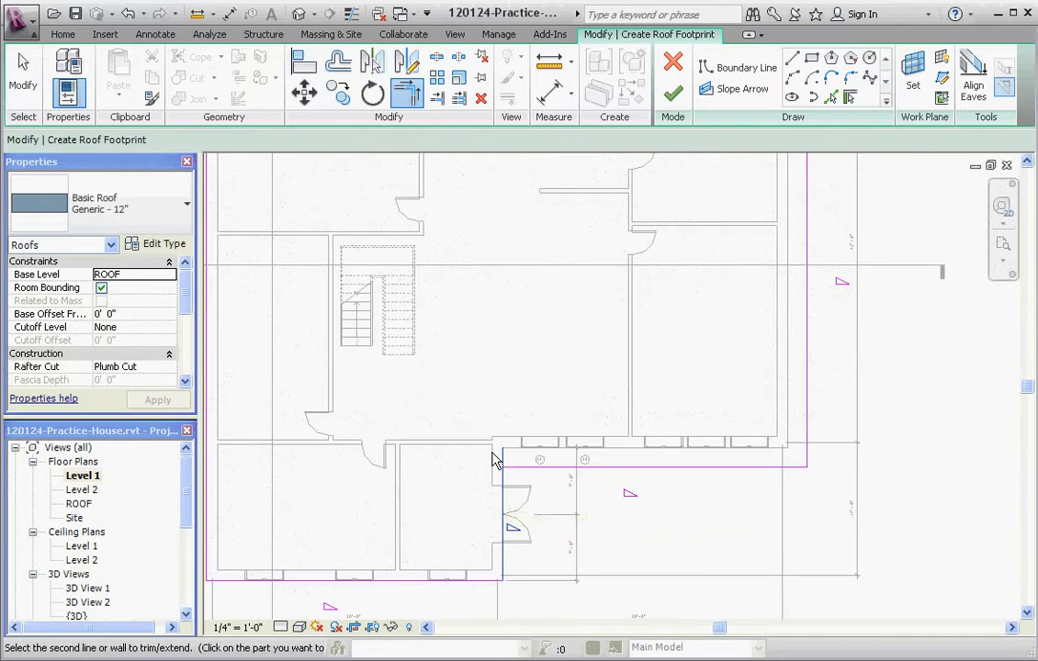
pyautogui.scroll(-1, 491, 458)
pyautogui.scroll(-2, 384, 273)
pyautogui.click(354, 152)
pyautogui.scroll(2, 312, 177)
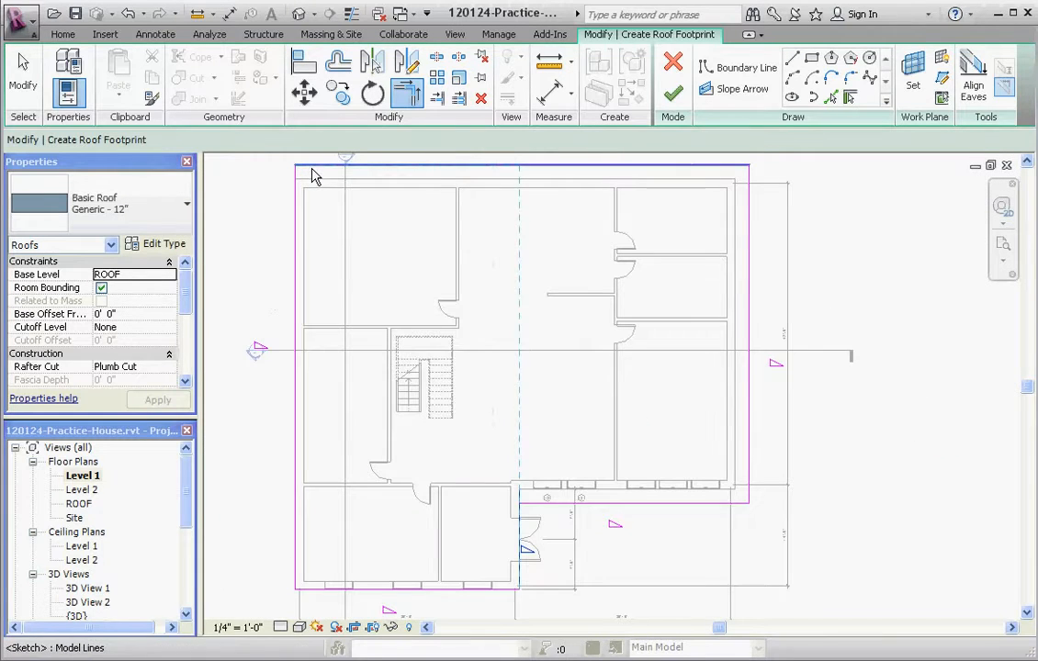
pyautogui.click(522, 525)
pyautogui.scroll(5, 525, 551)
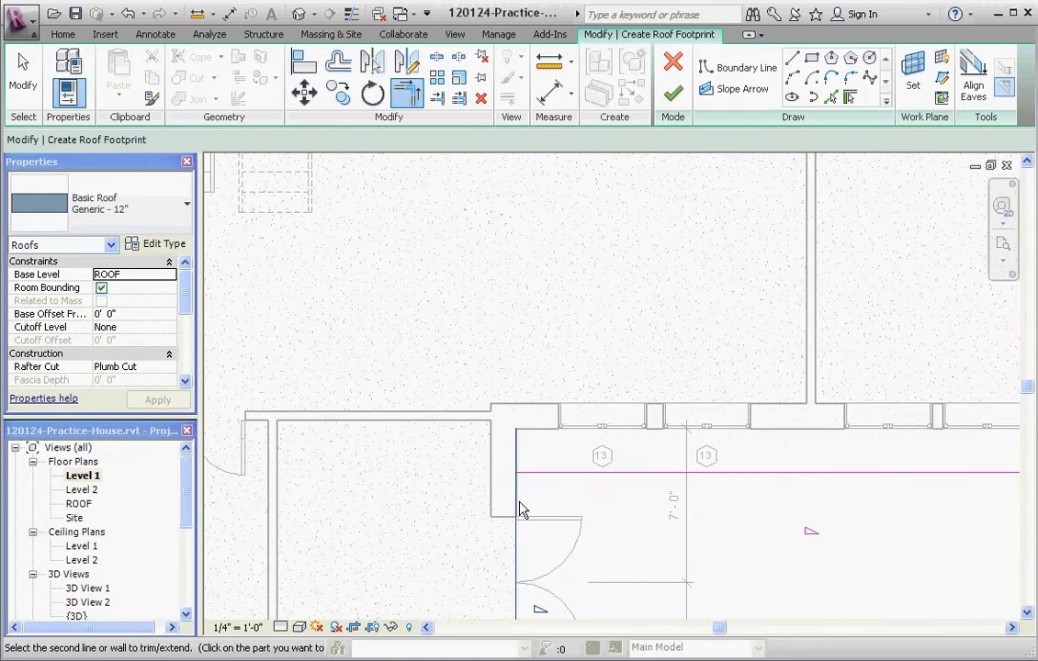
pyautogui.click(549, 475)
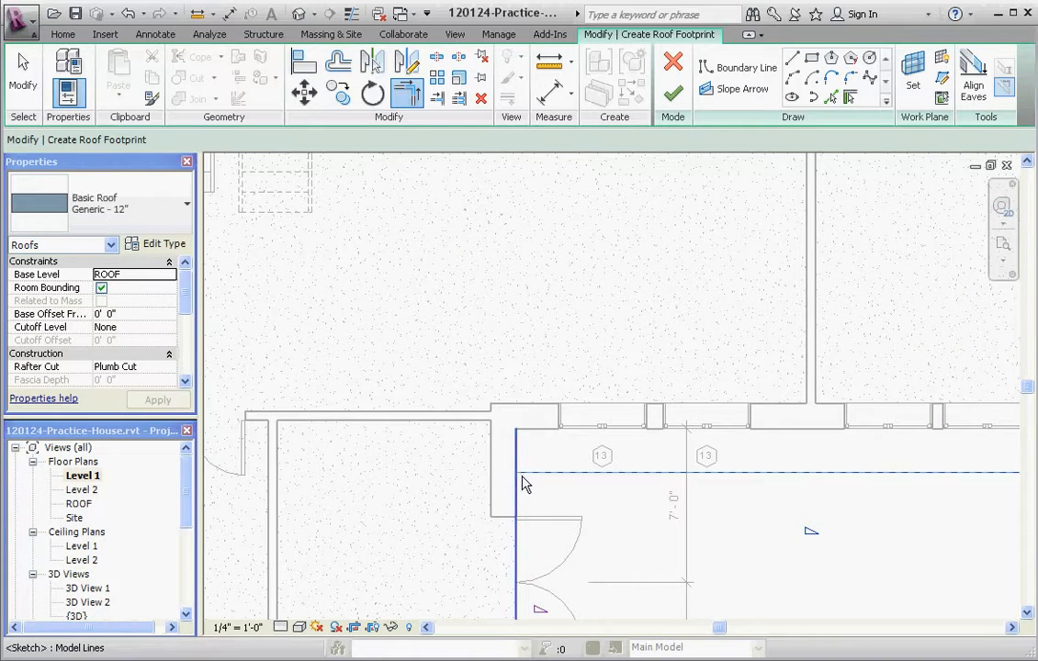
pyautogui.click(520, 496)
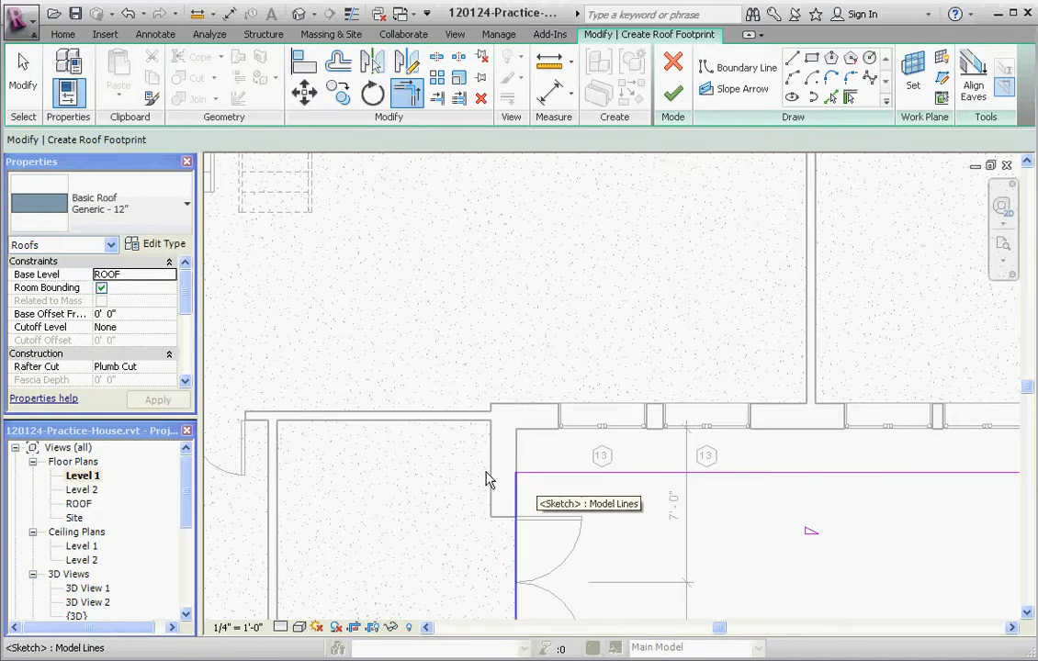
pyautogui.scroll(-4, 417, 378)
pyautogui.press('Escape')
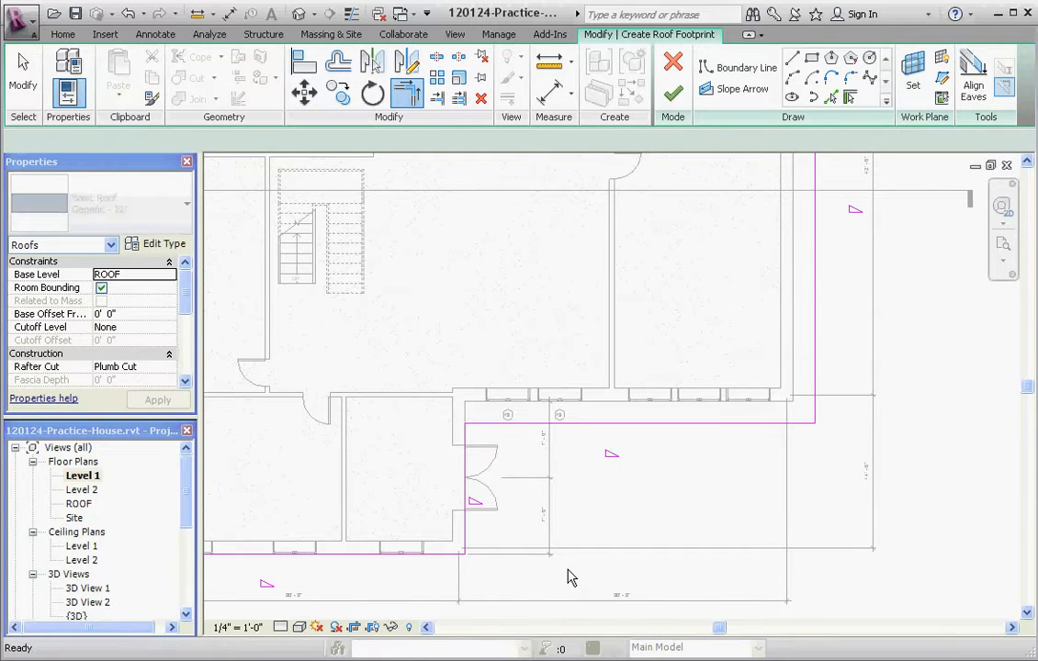
# Move the boundary line at the double doors outward to a 2' 0" distance from the entry wall
pyautogui.scroll(-3, 501, 540)
pyautogui.scroll(2, 484, 545)
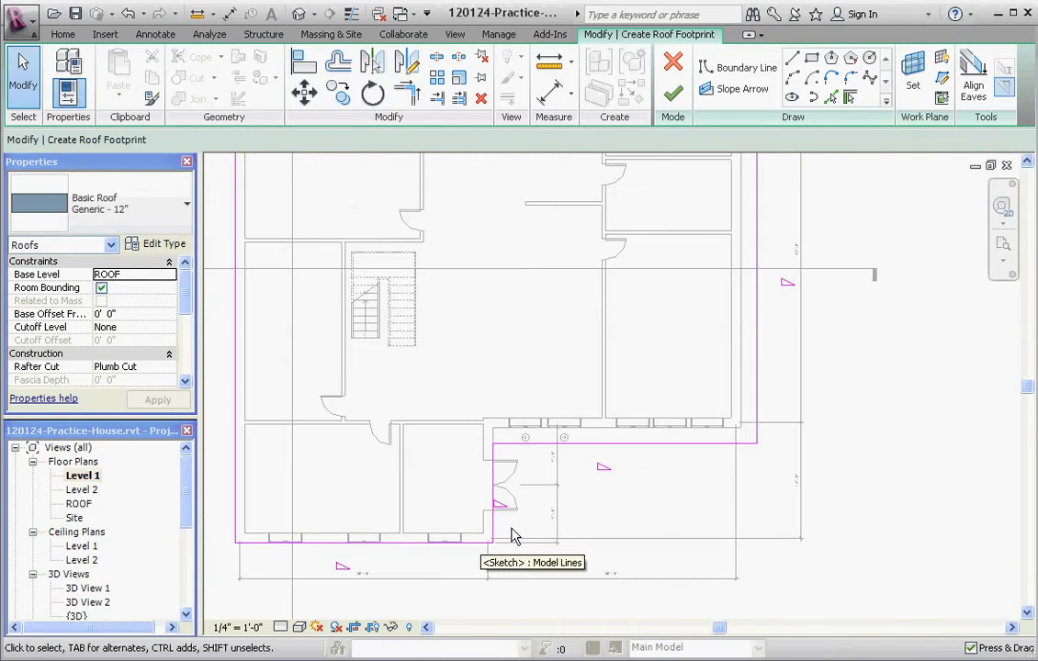
pyautogui.scroll(2, 503, 492)
pyautogui.scroll(-1, 504, 489)
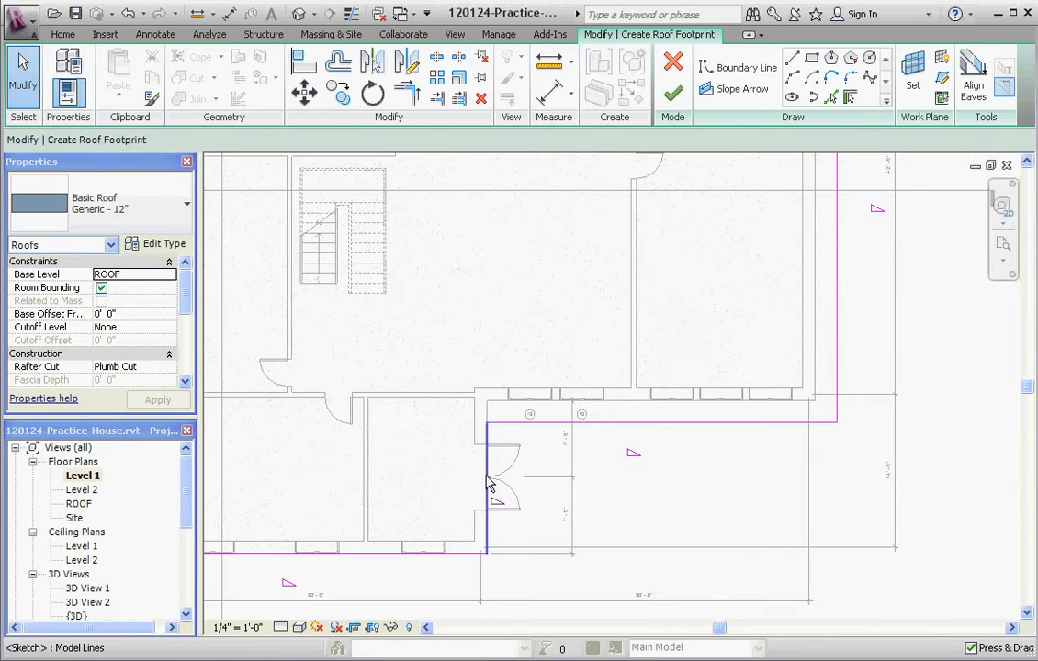
pyautogui.click(501, 466)
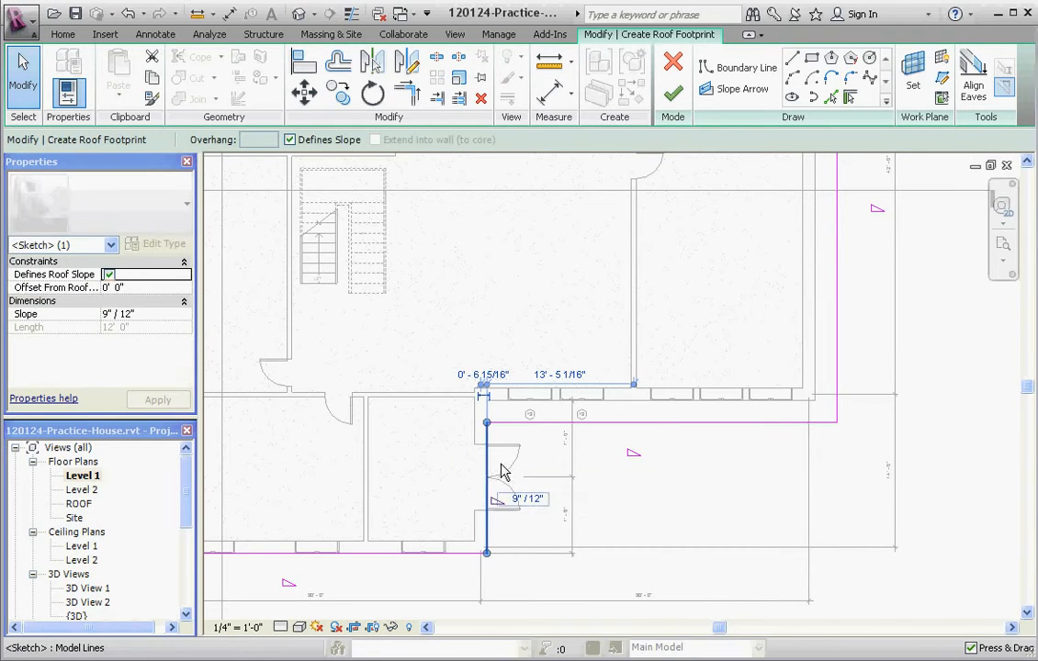
pyautogui.moveTo(501, 471)
pyautogui.mouseDown()
pyautogui.moveTo(515, 471)
pyautogui.moveTo(503, 471)
pyautogui.mouseUp()
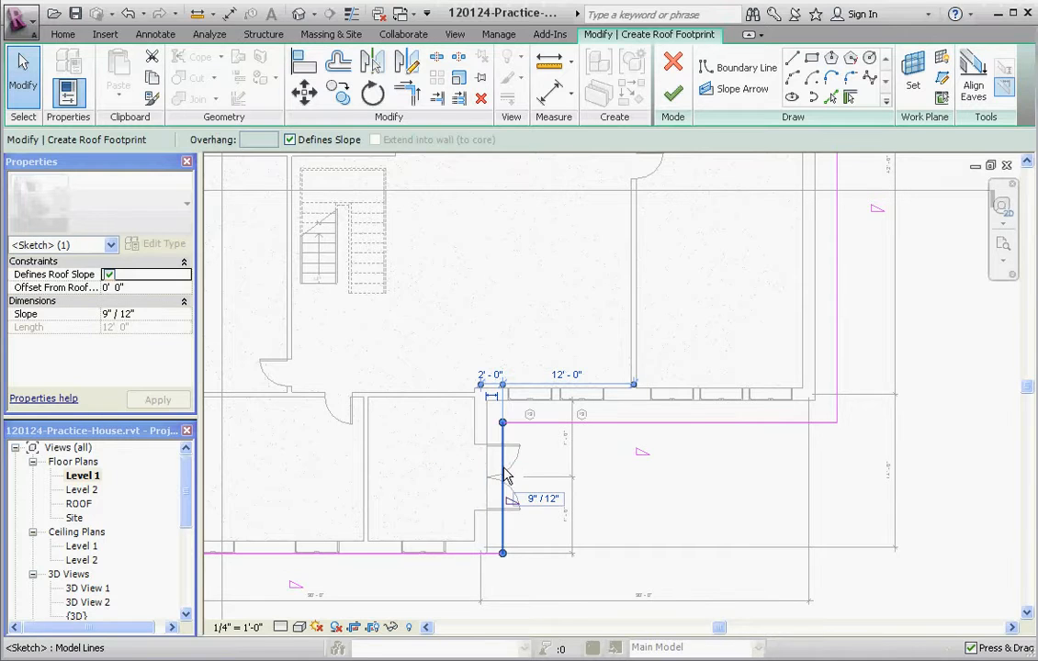
pyautogui.click(496, 597)
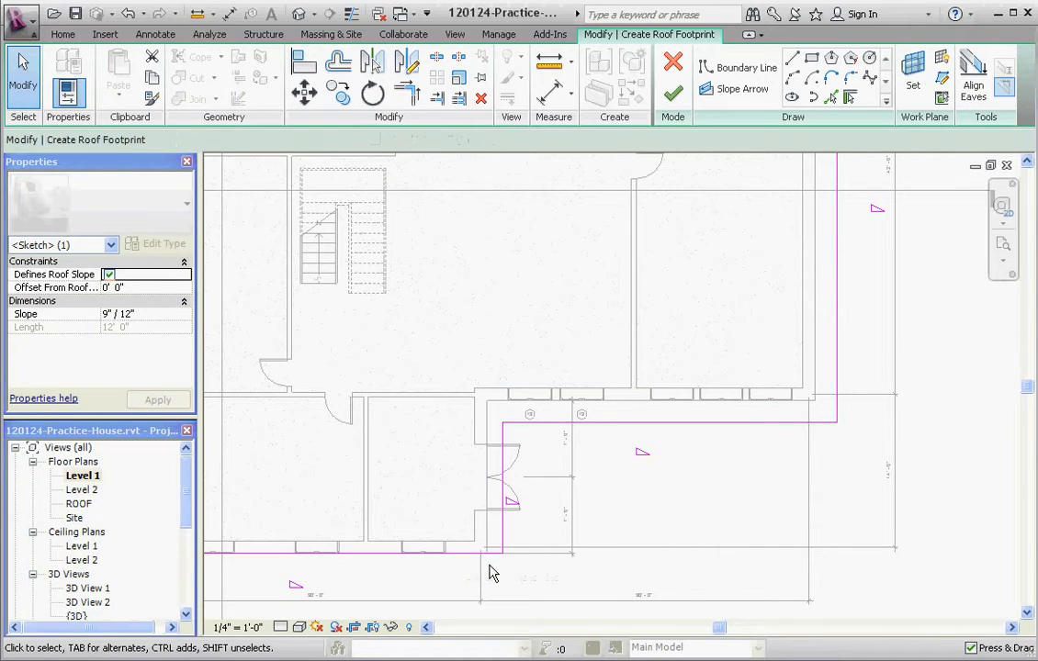
# Move the footprint's lower and left boundary lines outward beyond the exterior walls to form overhangs
pyautogui.click(471, 554)
pyautogui.moveTo(469, 554); pyautogui.dragTo(467, 571)
pyautogui.click(640, 592)
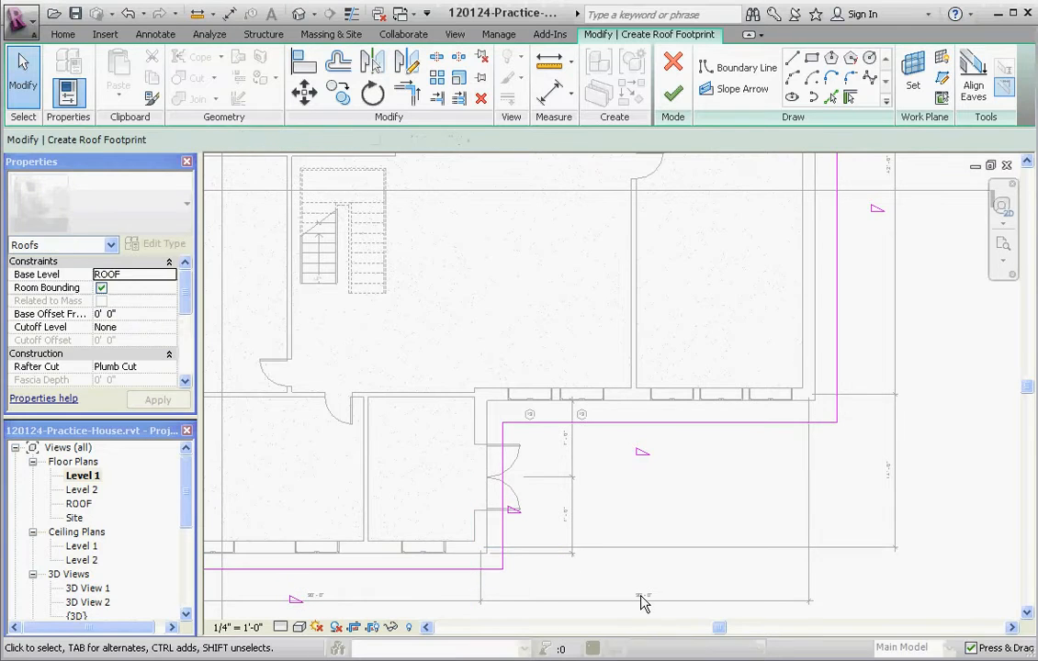
pyautogui.scroll(-3, 640, 596)
pyautogui.click(392, 514)
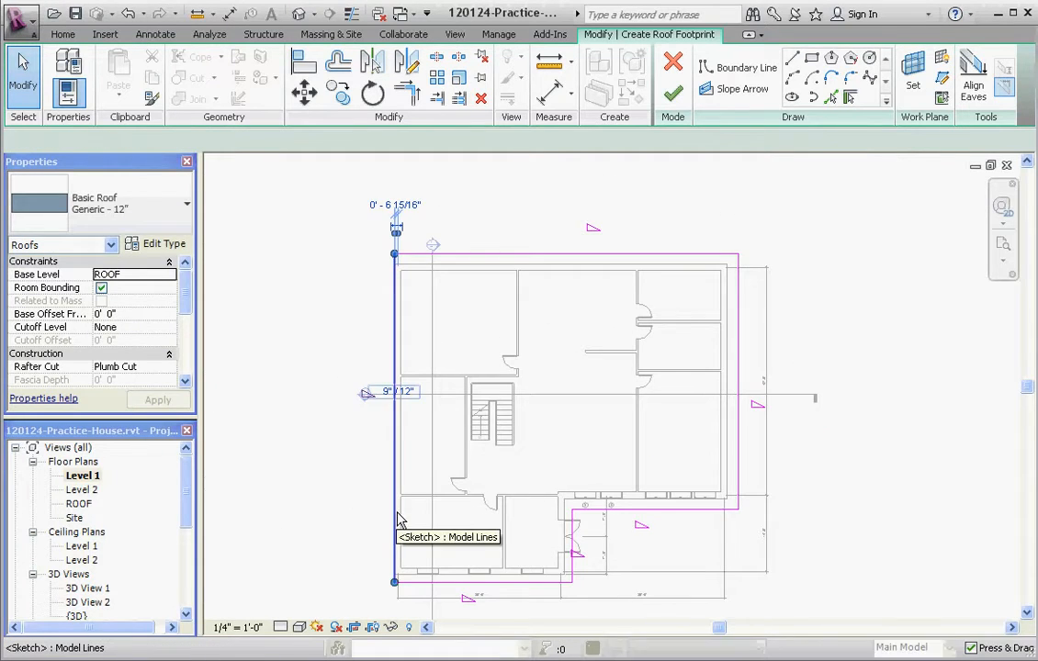
pyautogui.moveTo(375, 512)
pyautogui.mouseDown()
pyautogui.moveTo(370, 453)
pyautogui.moveTo(389, 514)
pyautogui.mouseUp()
pyautogui.click(359, 519)
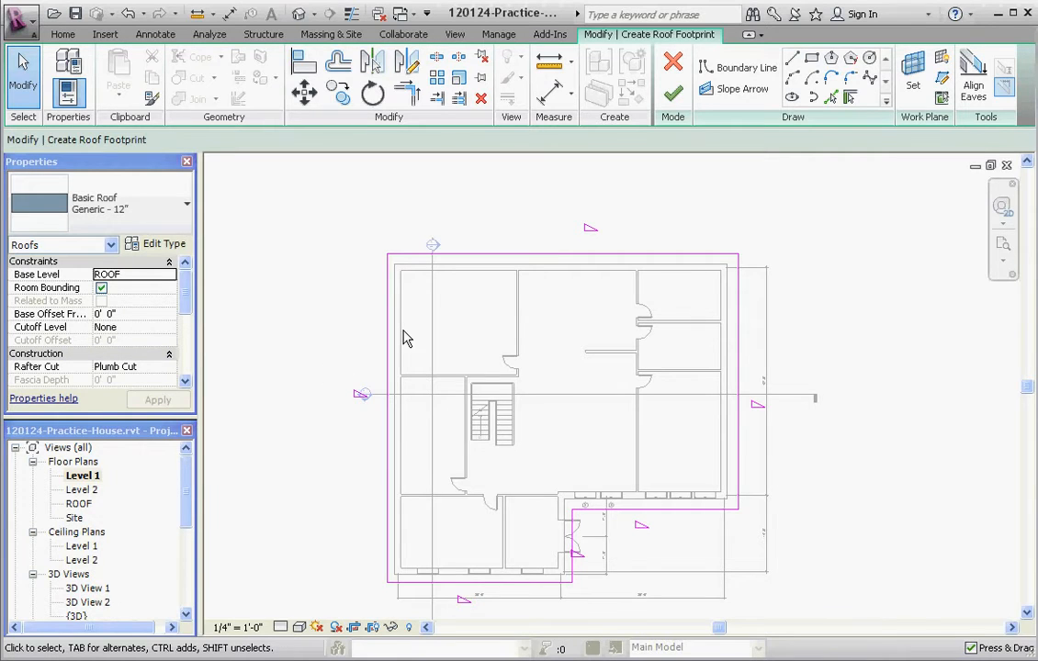
pyautogui.scroll(2, 404, 338)
pyautogui.scroll(1, 269, 248)
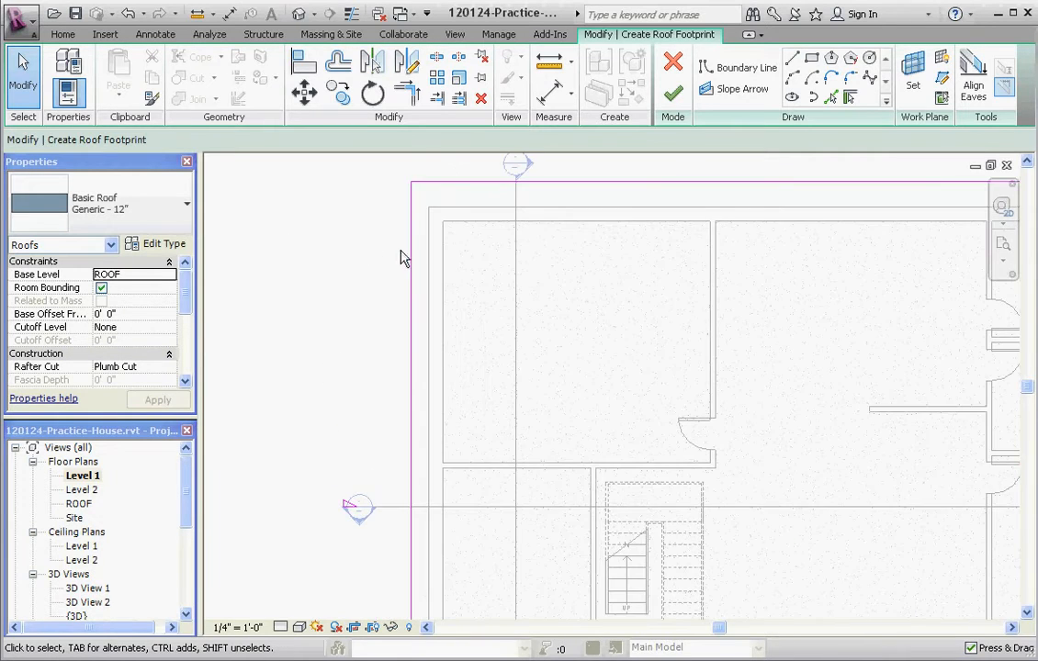
# Shift the left boundary line's temporary dimension reference to the exterior wall's outer face and move the line slightly farther outward
pyautogui.click(410, 285)
pyautogui.scroll(1, 390, 421)
pyautogui.scroll(-2, 386, 414)
pyautogui.scroll(1, 427, 273)
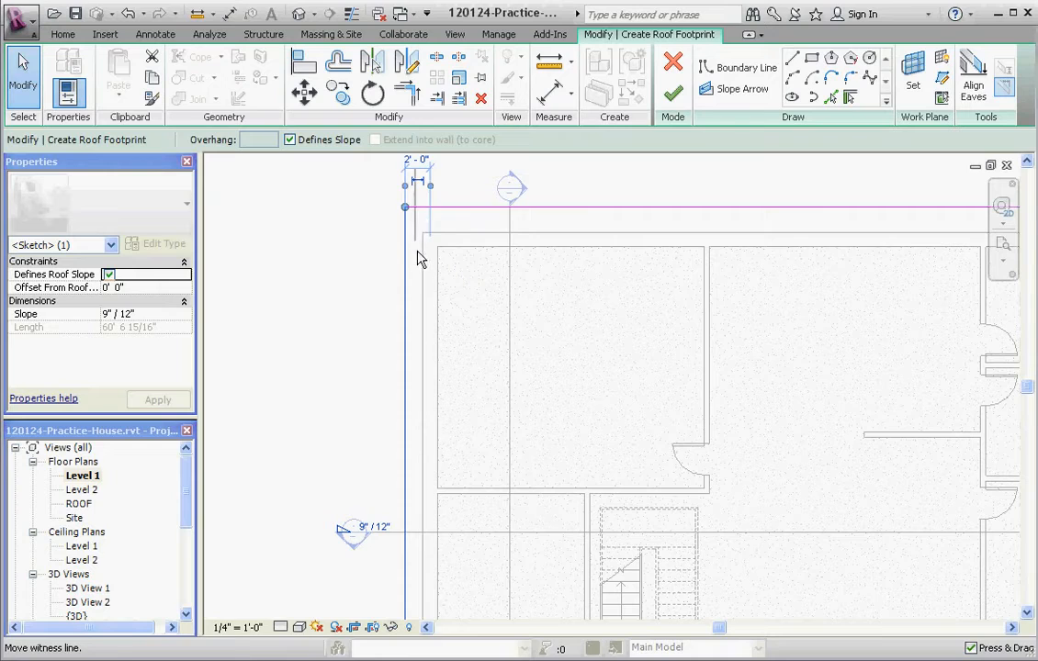
pyautogui.moveTo(415, 259); pyautogui.dragTo(421, 262)
pyautogui.click(385, 236)
pyautogui.click(407, 321)
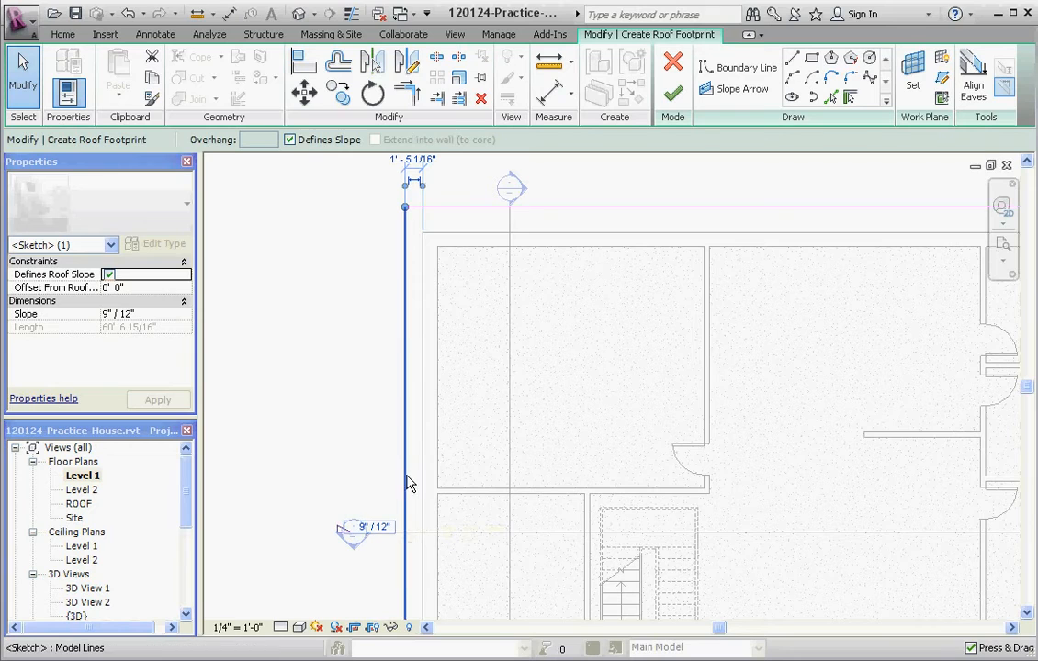
pyautogui.moveTo(403, 483)
pyautogui.mouseDown()
pyautogui.moveTo(386, 484)
pyautogui.moveTo(398, 482)
pyautogui.mouseUp()
pyautogui.click(282, 408)
pyautogui.scroll(-5, 282, 408)
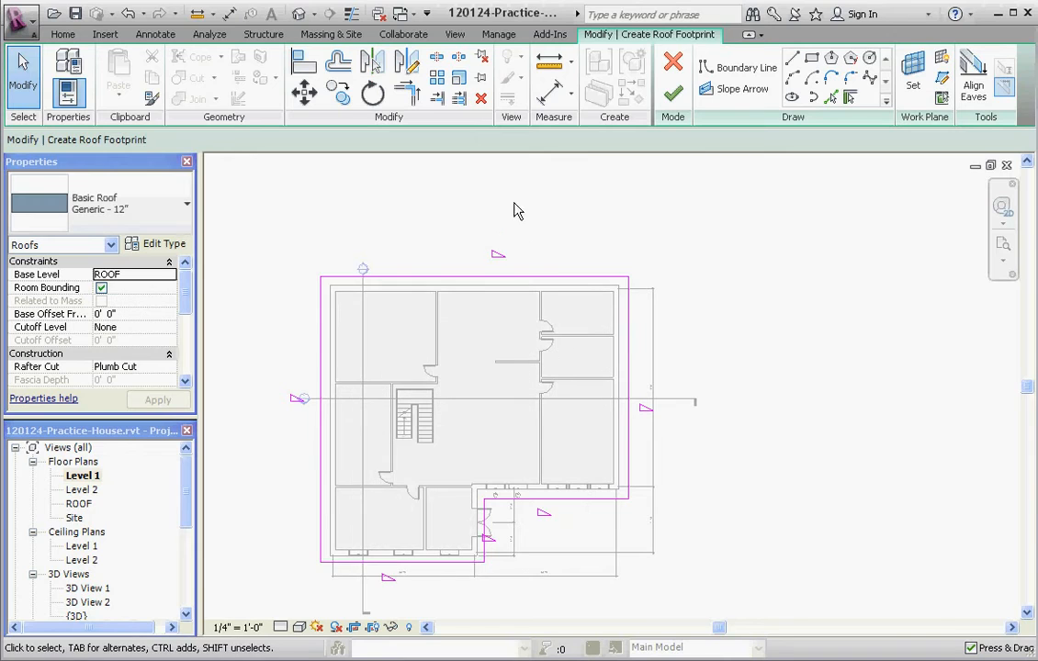
# Finish the roof footprint sketch and open the {3D} view to show the new roof
pyautogui.scroll(-1, 531, 206)
pyautogui.scroll(1, 489, 402)
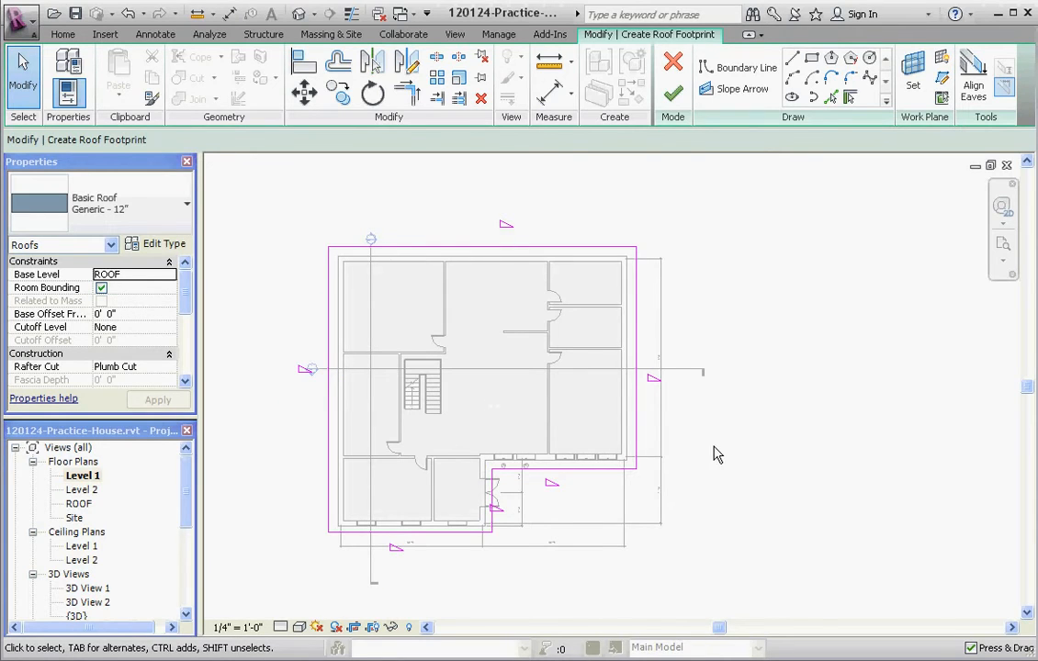
pyautogui.click(674, 93)
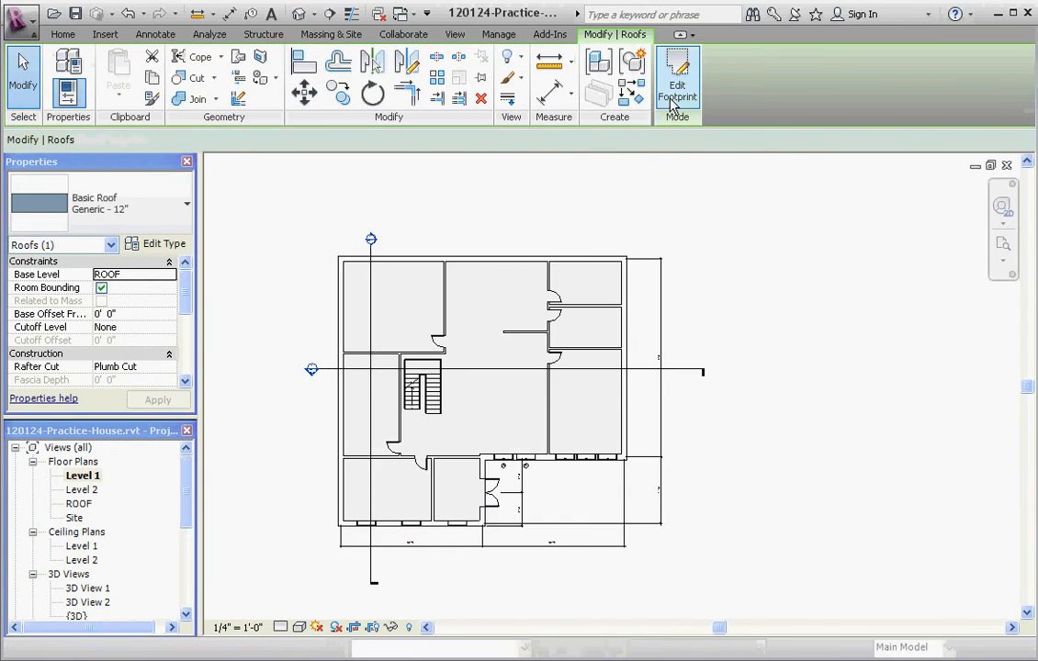
pyautogui.press('Escape')
pyautogui.doubleClick(77, 616)
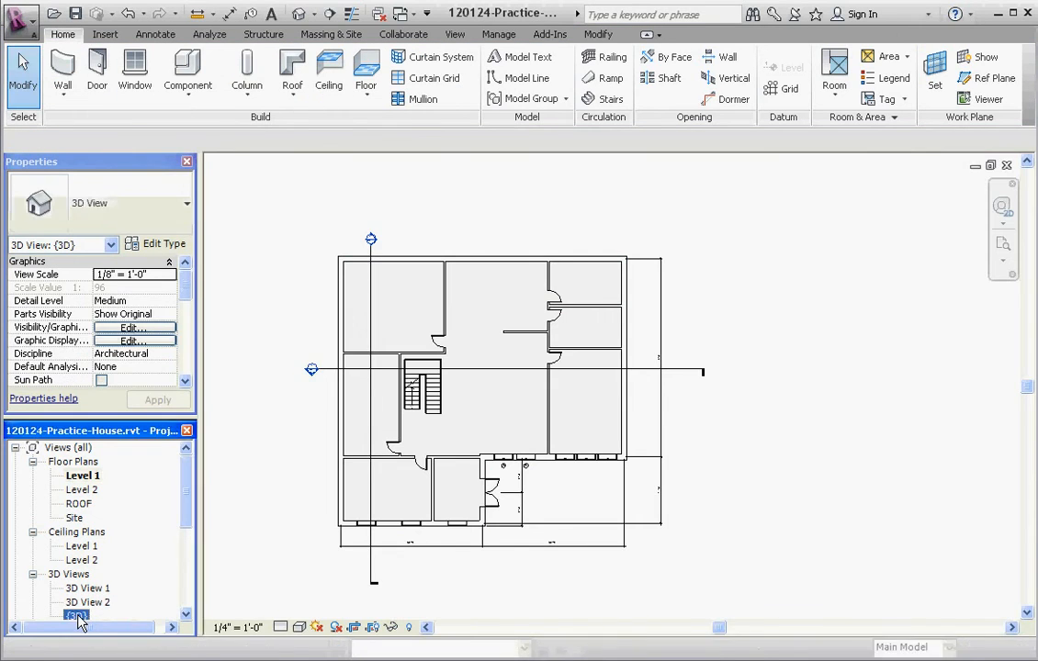
pyautogui.scroll(2, 647, 575)
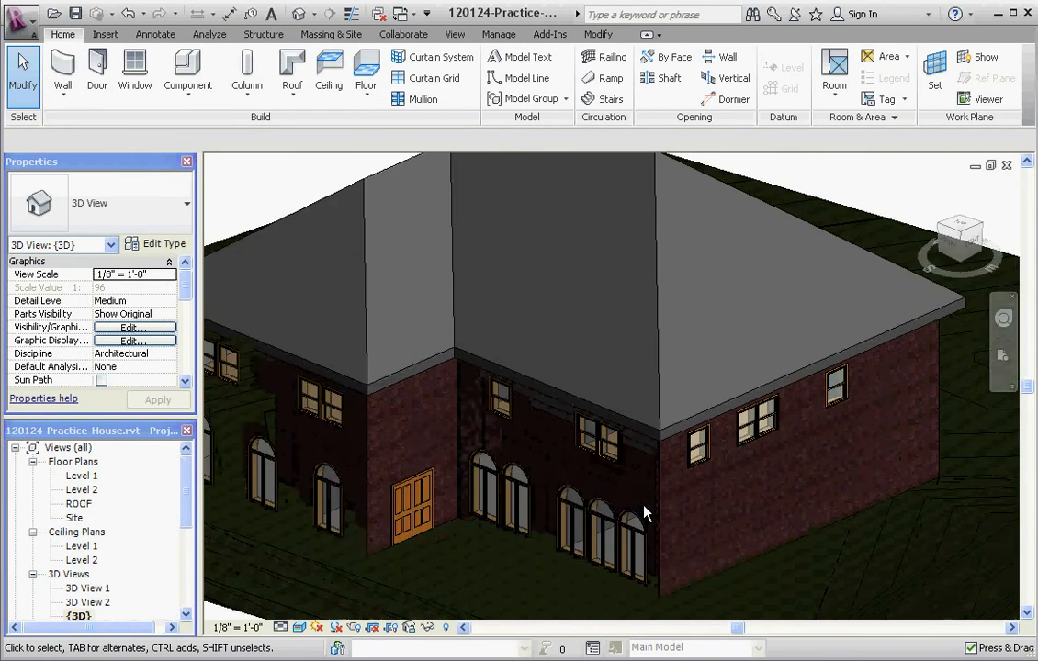
# Change the new roof's type to Wood Rafter 8" - Asphalt Shingle - Insulated
pyautogui.scroll(-3, 643, 511)
pyautogui.click(650, 347)
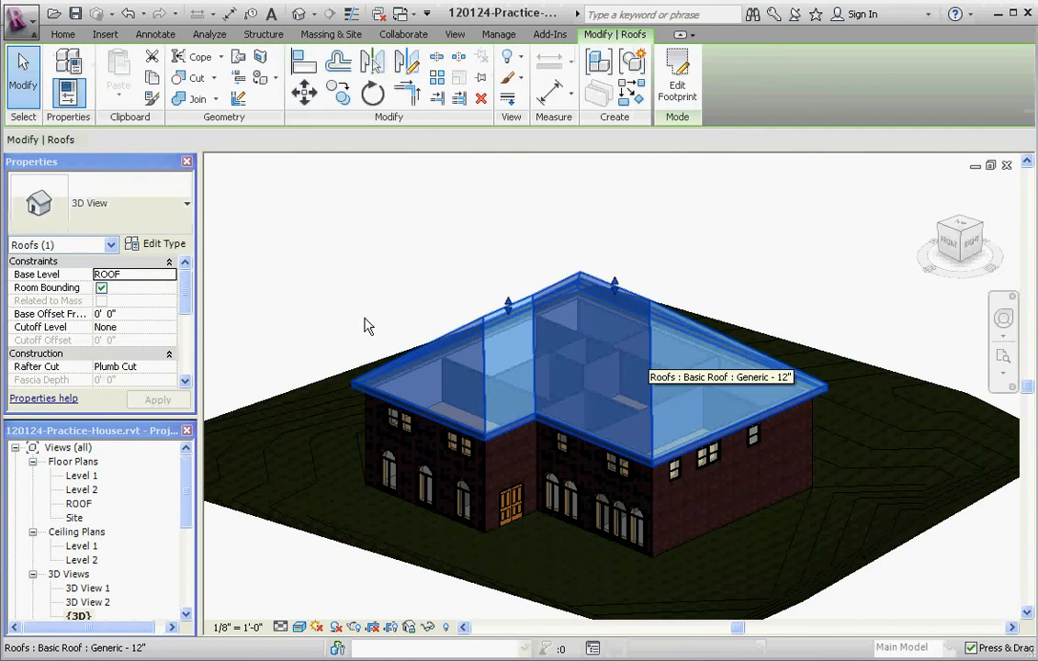
pyautogui.click(180, 209)
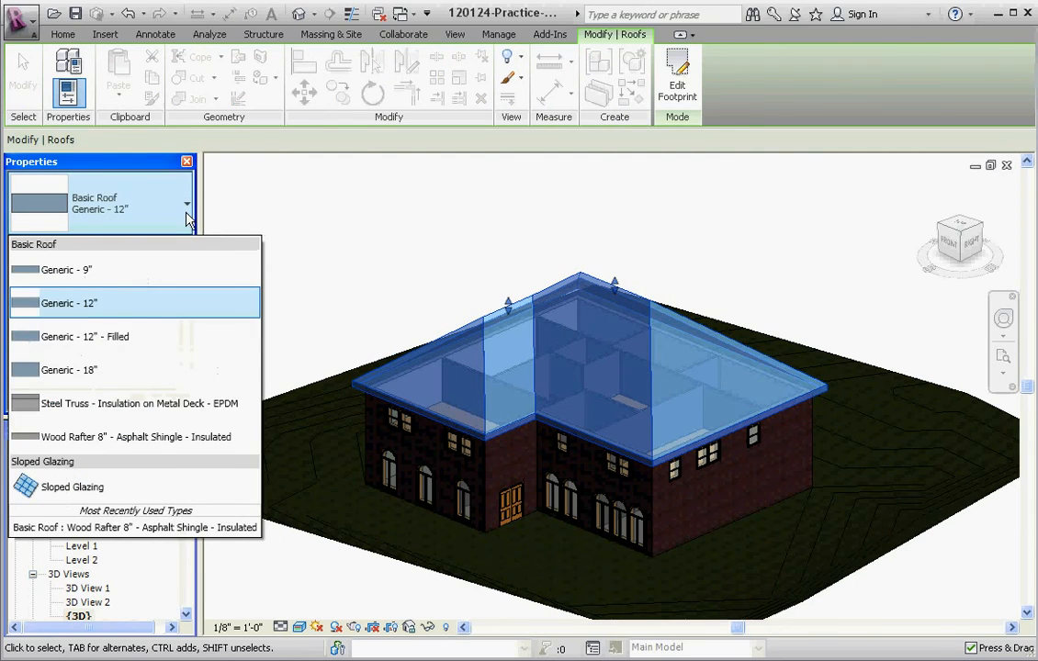
pyautogui.click(118, 437)
pyautogui.click(390, 211)
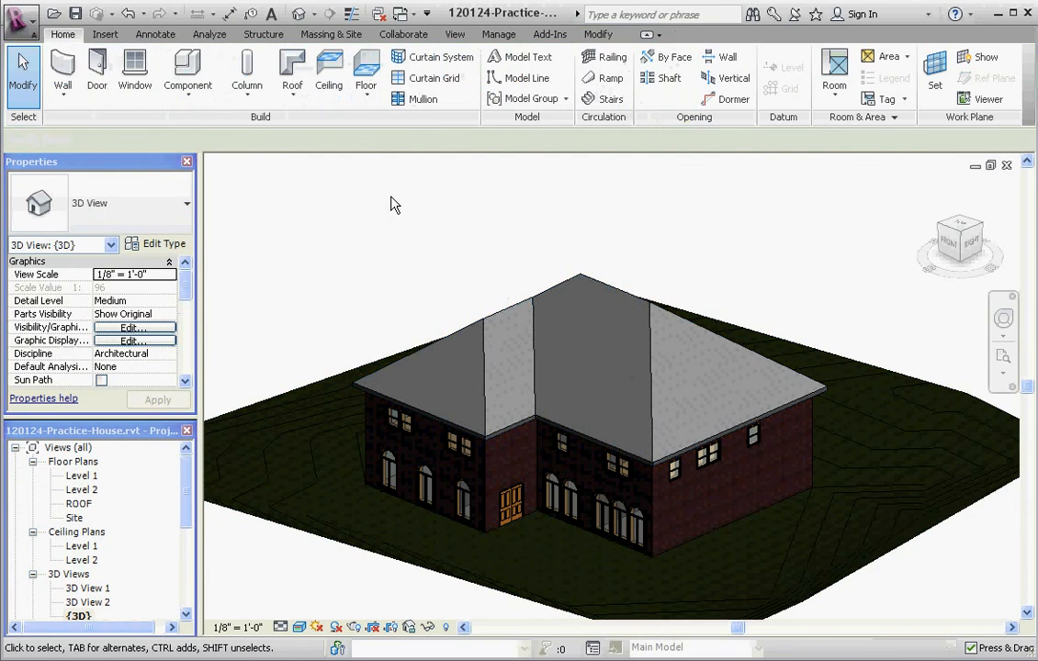